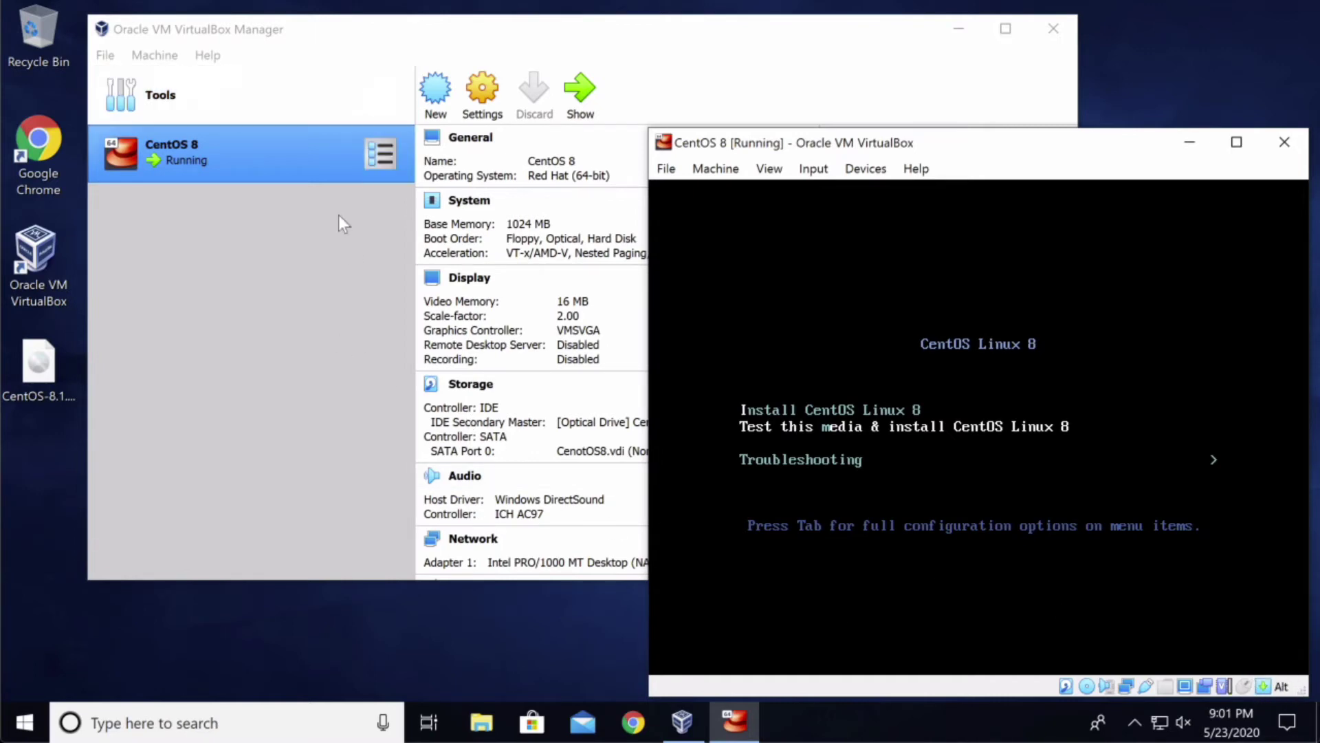
Open VirtualBox Preferences at Input's Virtual Machine shortcuts, where Host Key Combination shows Alt.
click(315, 296)
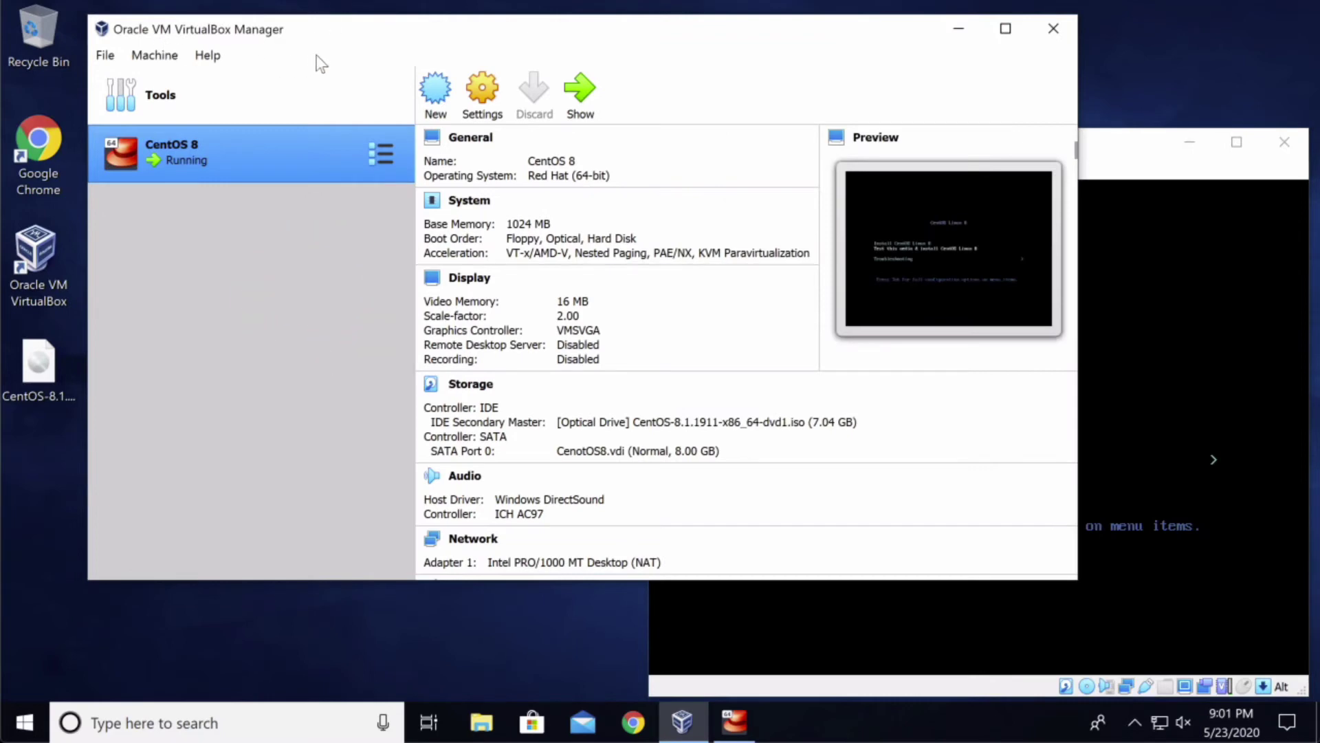
click(266, 113)
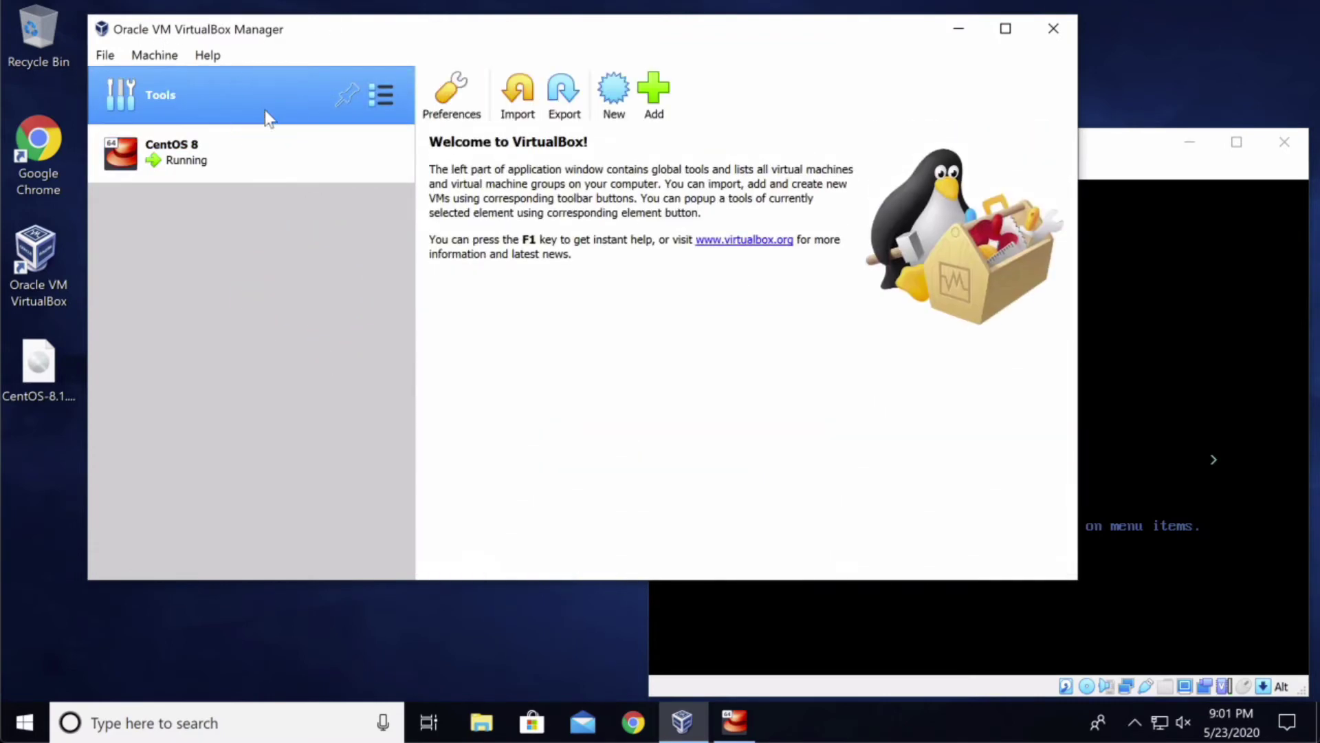
click(462, 103)
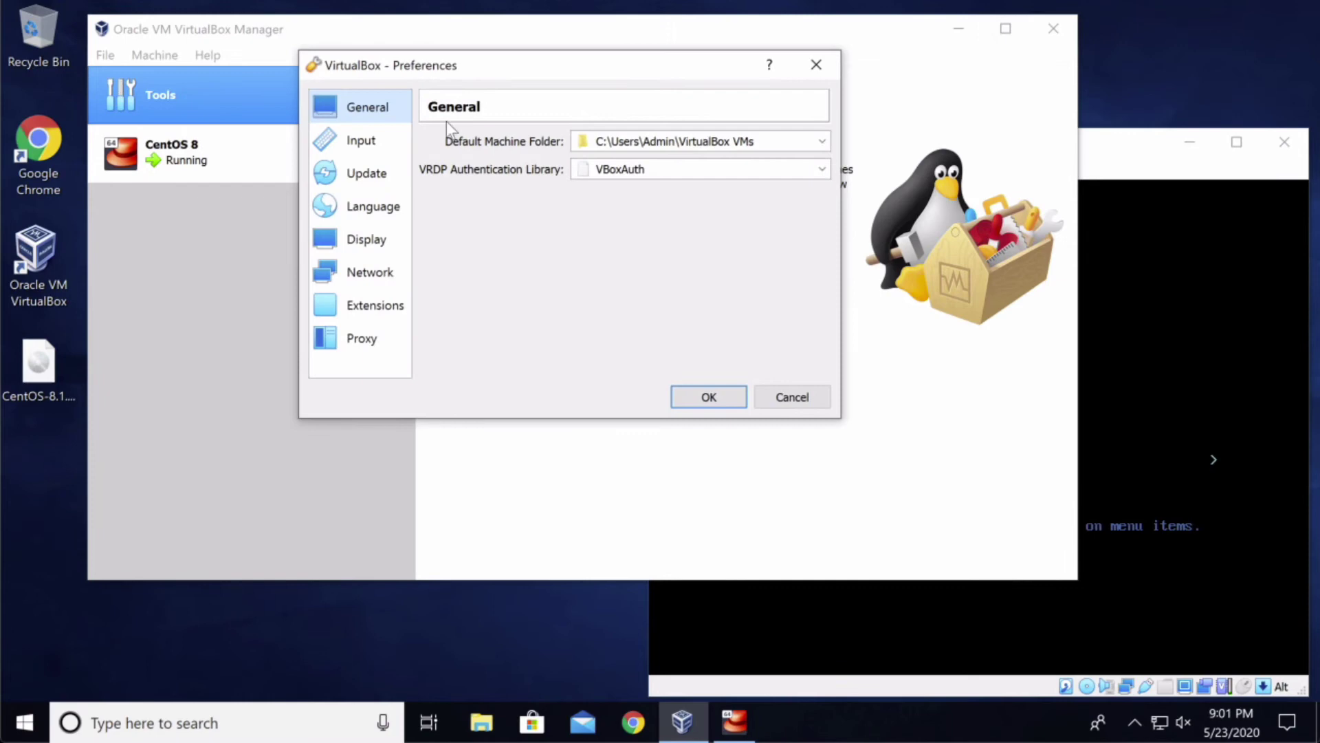
click(396, 144)
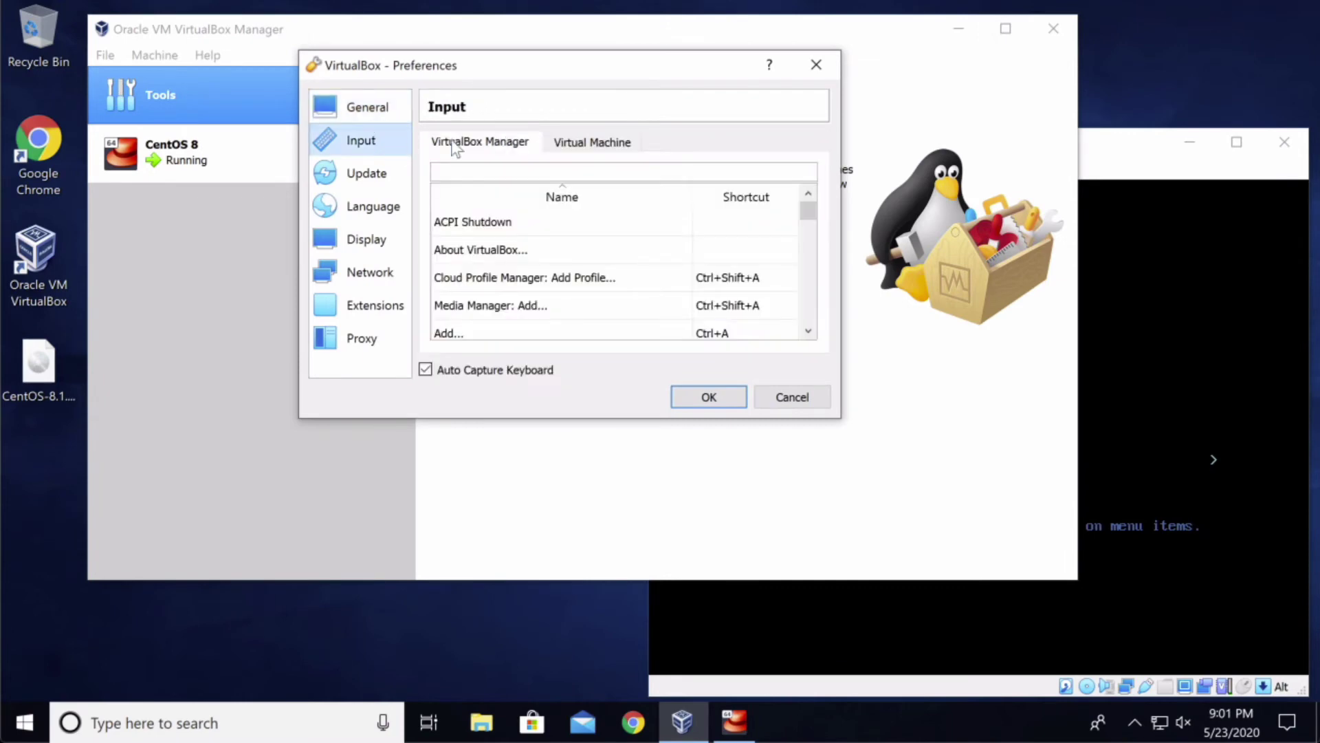
click(637, 145)
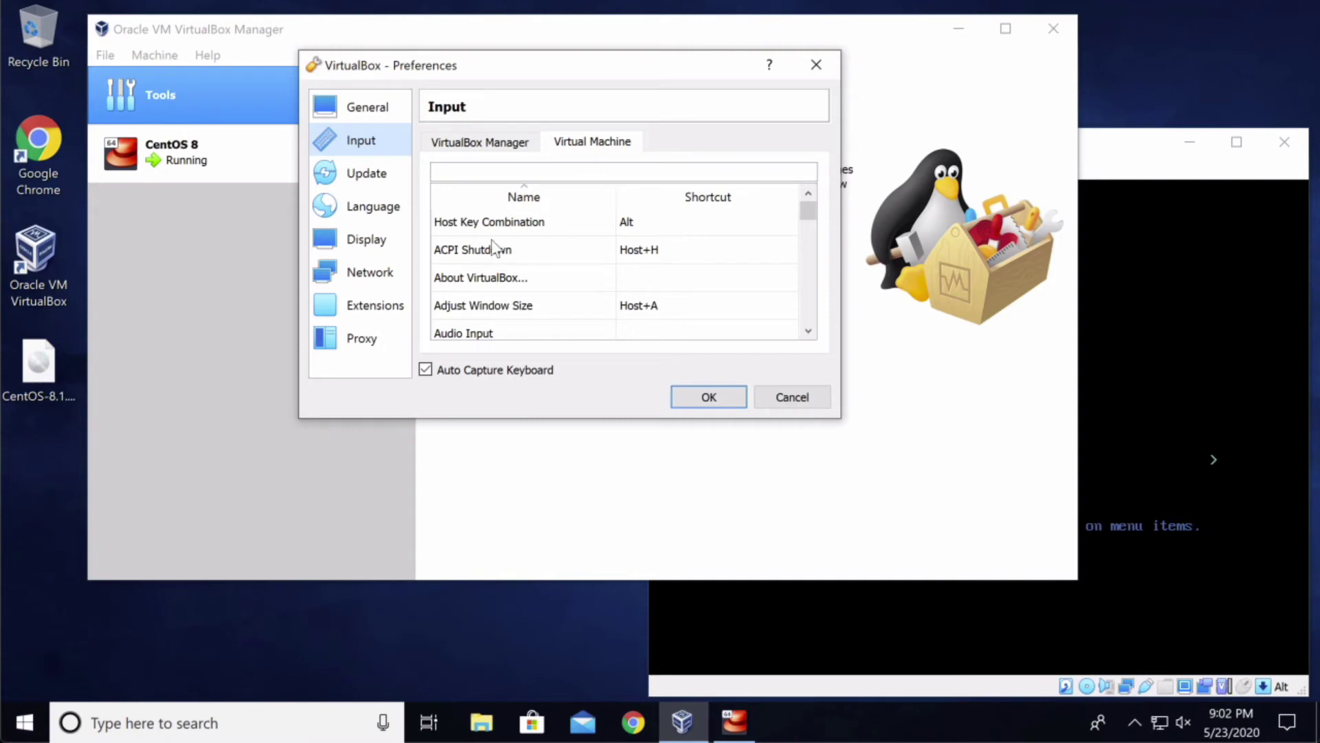
Set the Host Key Combination shortcut to Shift and save the preferences.
click(554, 225)
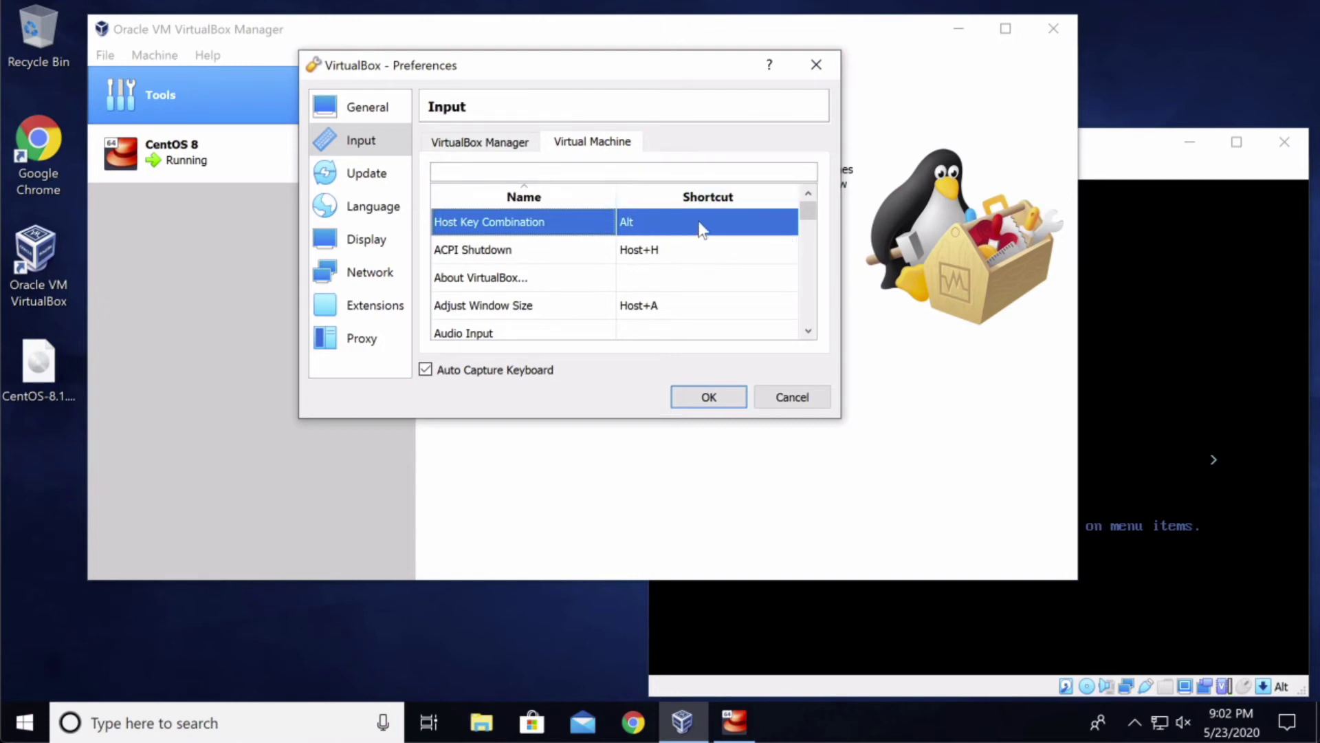
double_click(676, 225)
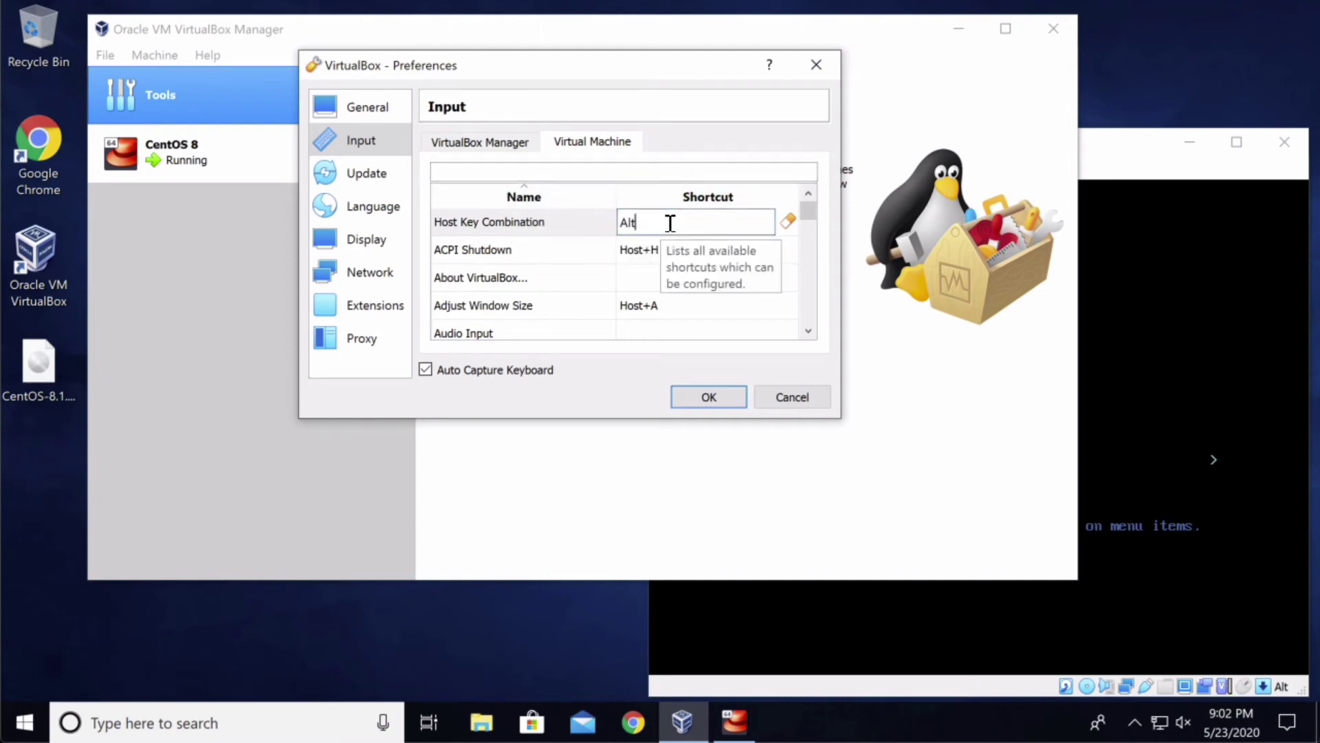
key(shift)
text(Shift)
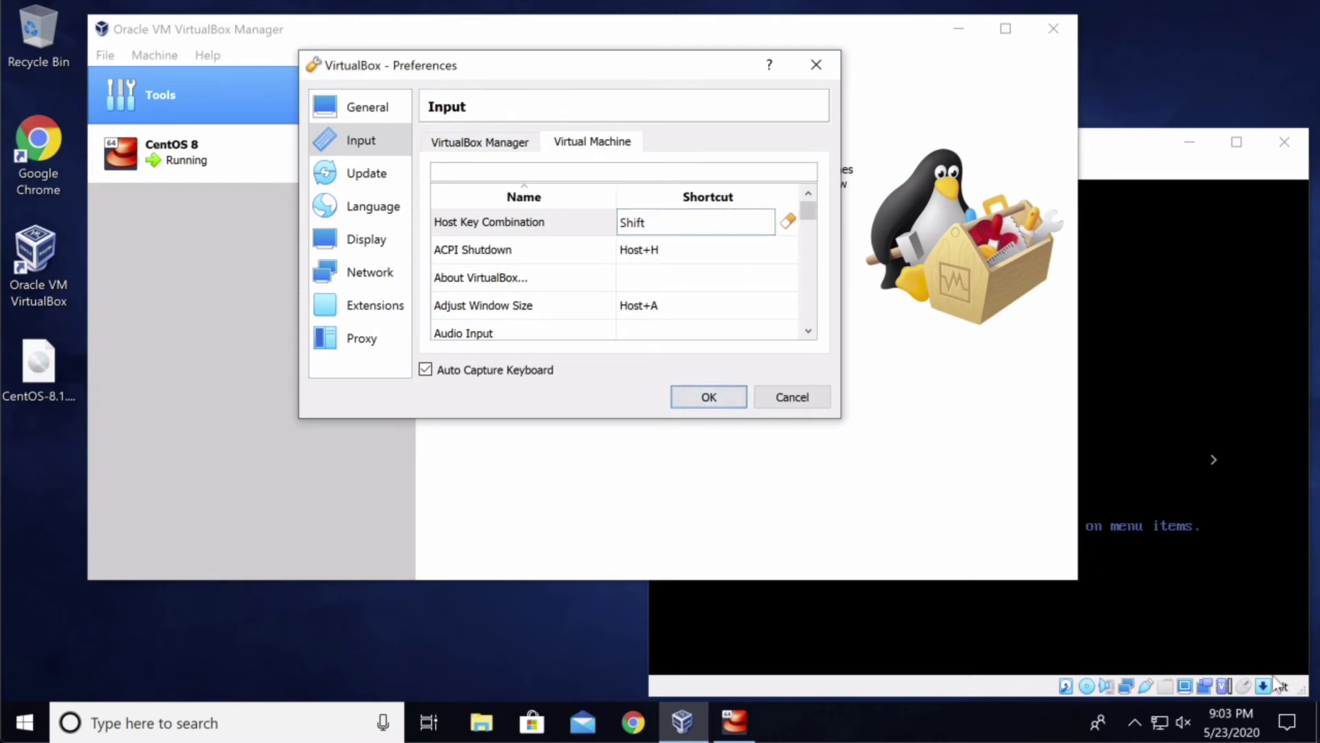
click(686, 398)
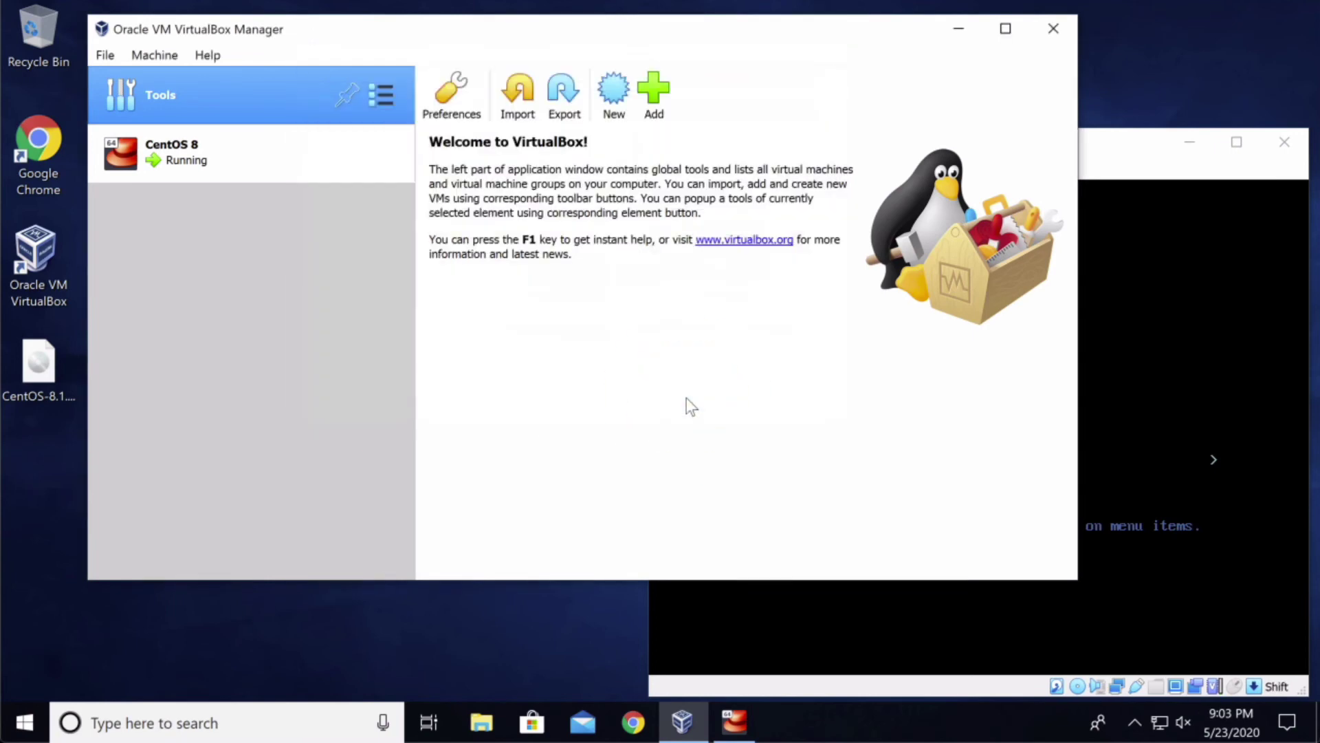
Capture the mouse in the CentOS 8 VM screen and release it with Shift.
click(1101, 151)
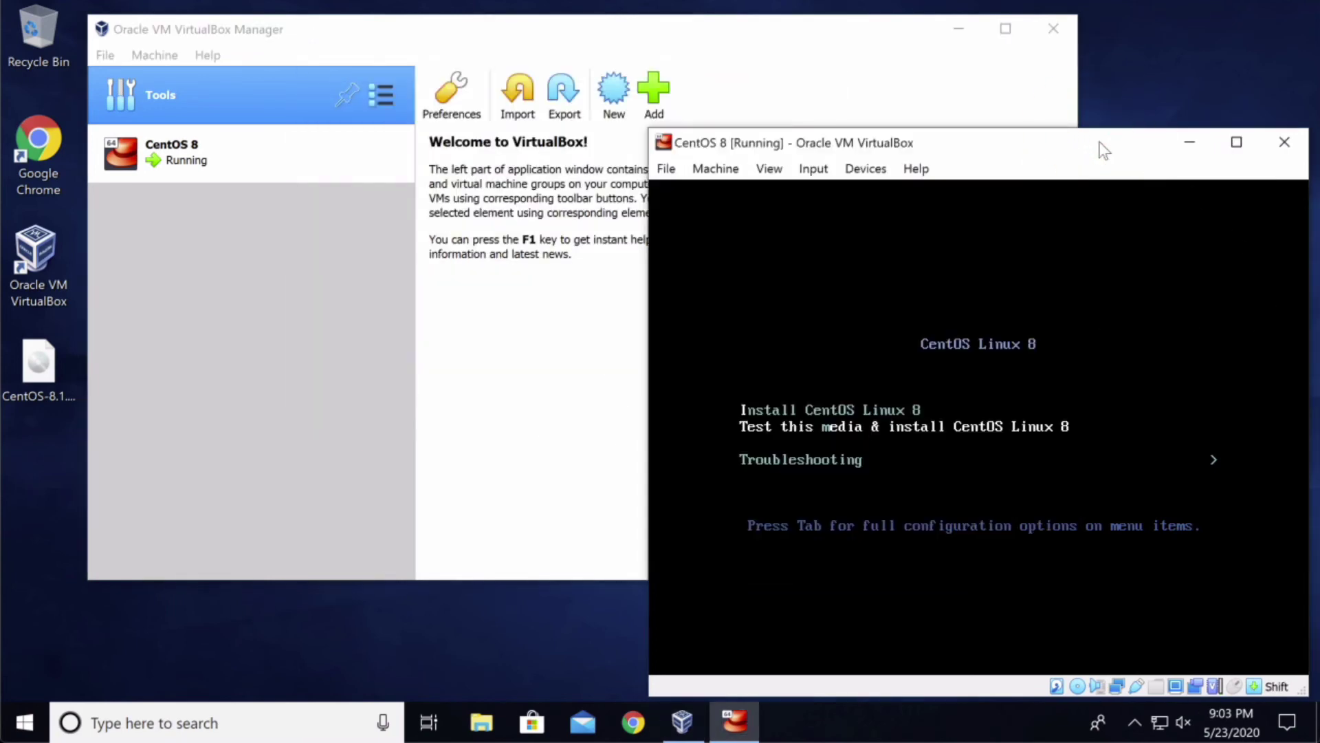
click(1059, 287)
key(shift)
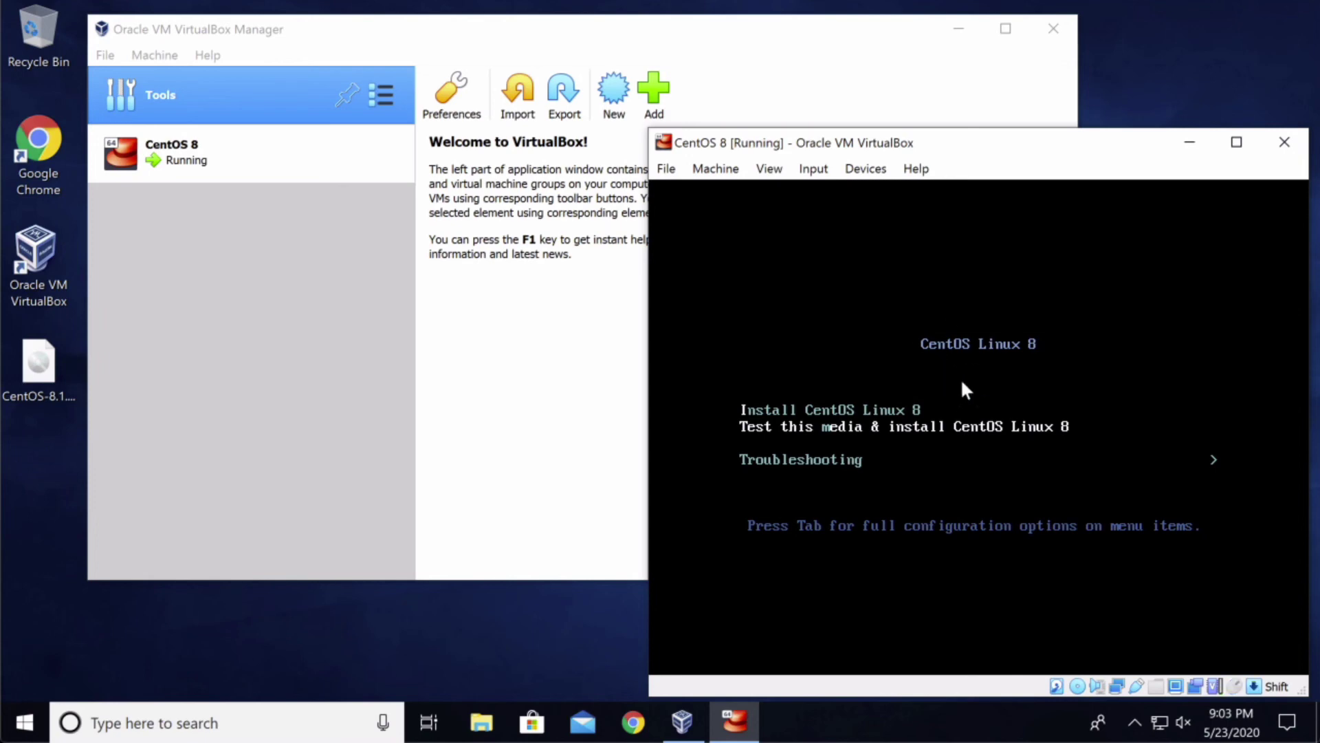